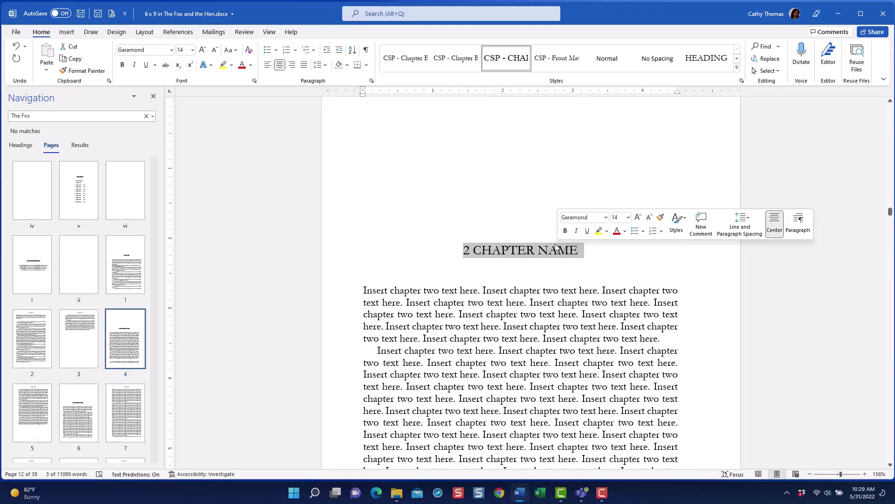
Replace the chapter two heading placeholder with the title 'THE HEN'.
text(THE H)
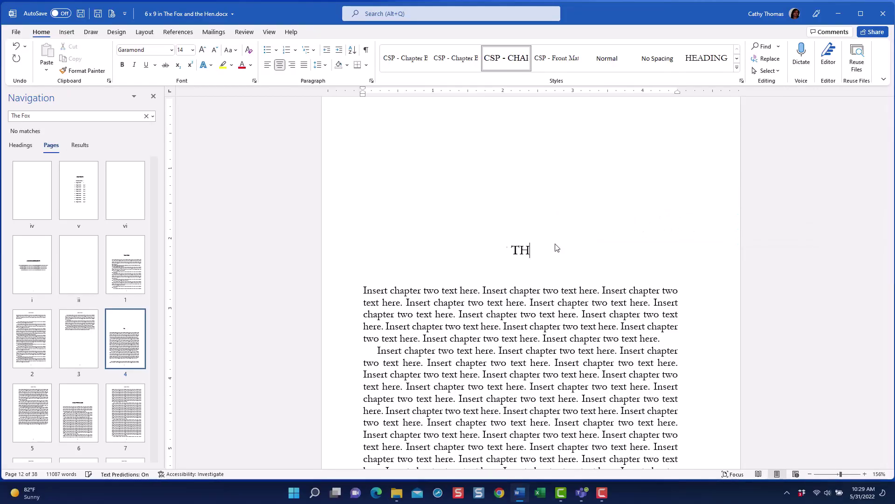
text(EN)
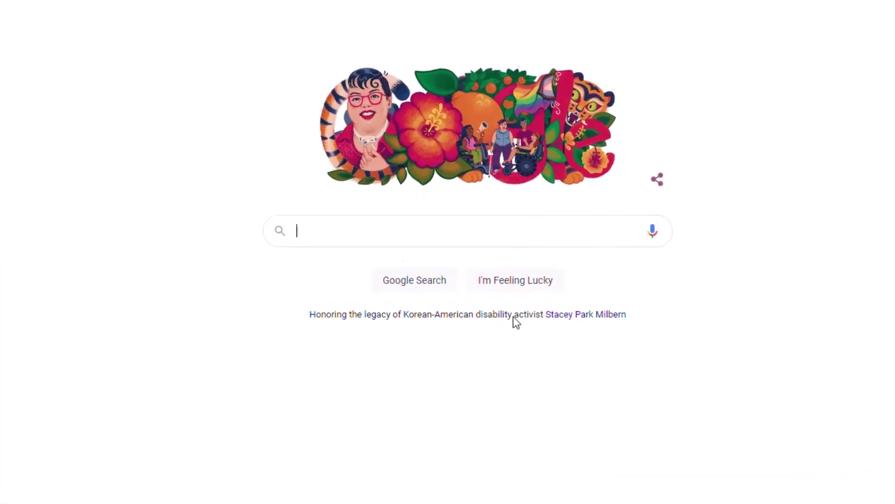
Search Google for 'how to find a kdp book publishing template' using the suggested query.
text(how )
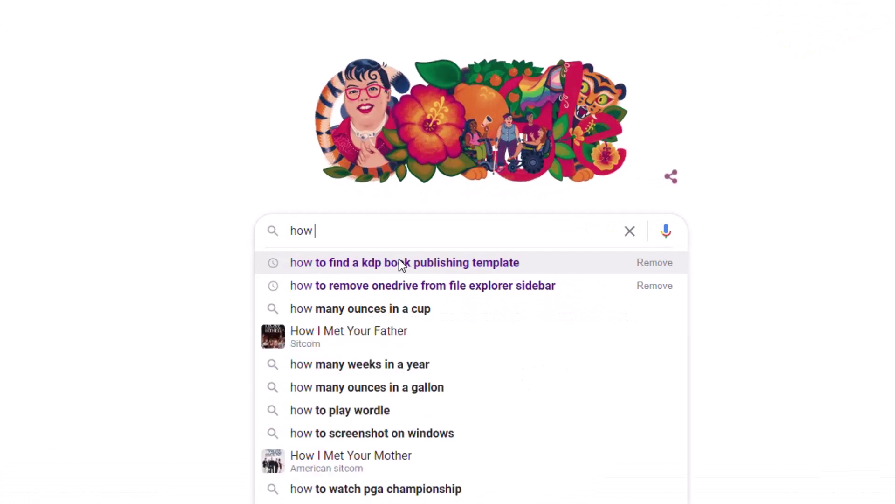
text(to find a kdp)
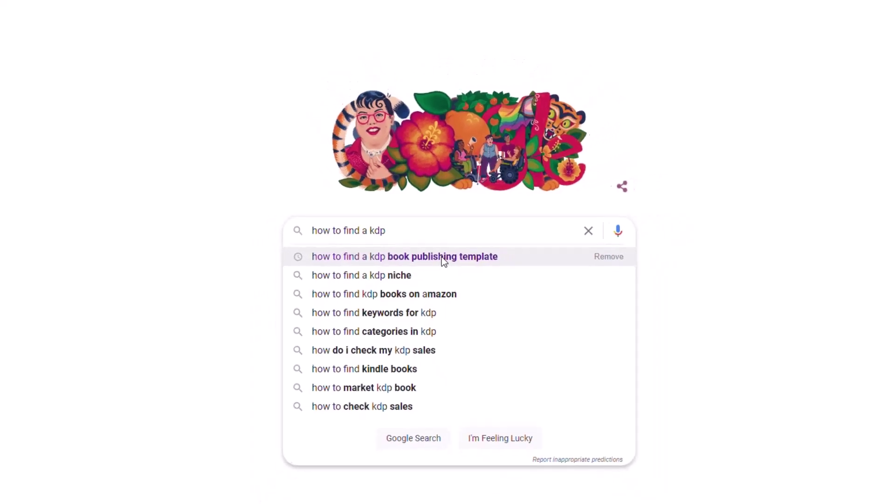
click(442, 258)
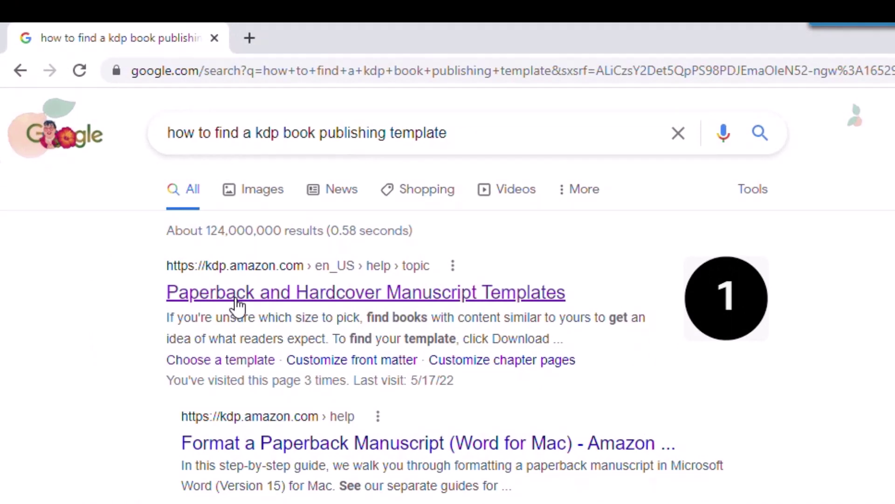
Download the KDP paperback templates-with-sample-content ZIP from the Manuscript Templates help page.
click(237, 299)
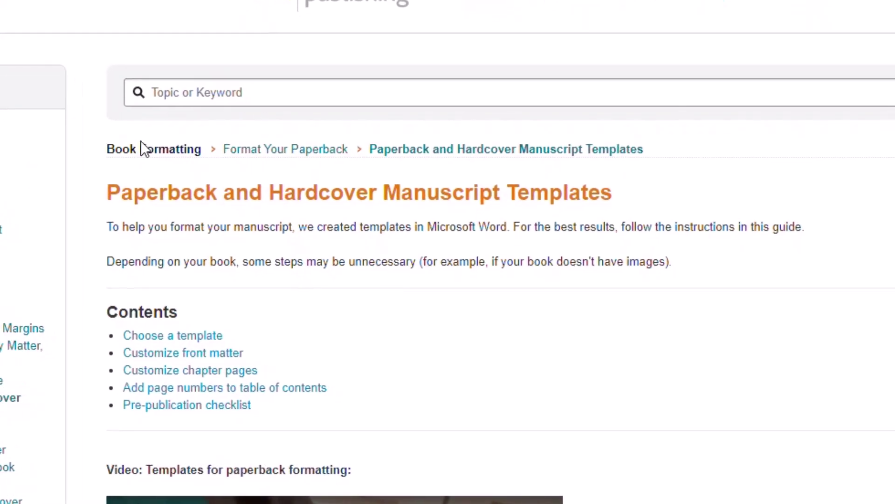
click(177, 338)
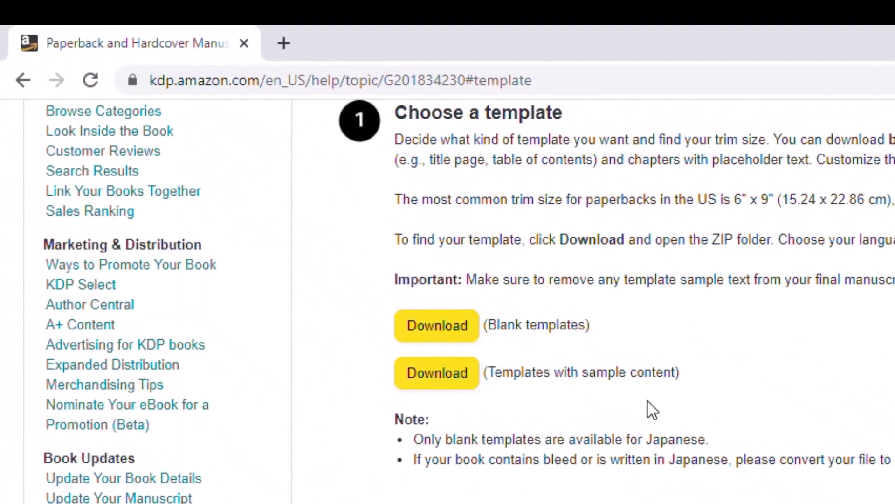
click(450, 386)
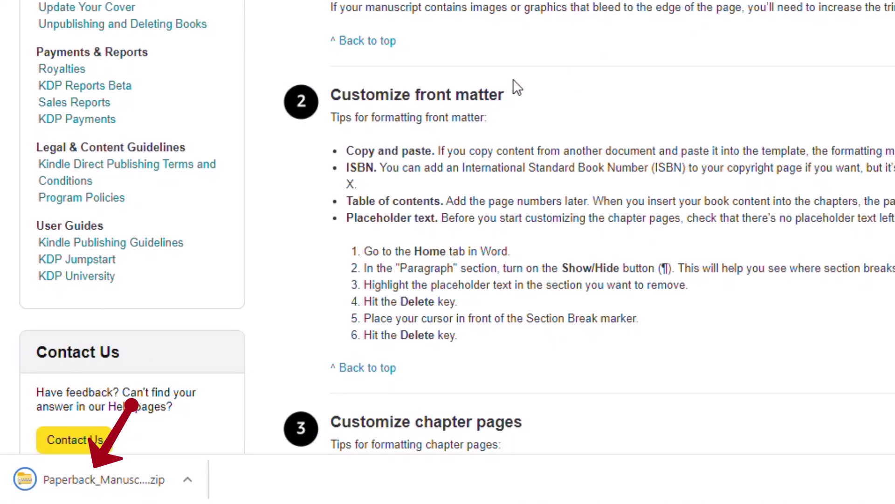
Open Paperback_Manuscript_Templates in the downloaded ZIP and copy the English folder.
click(125, 495)
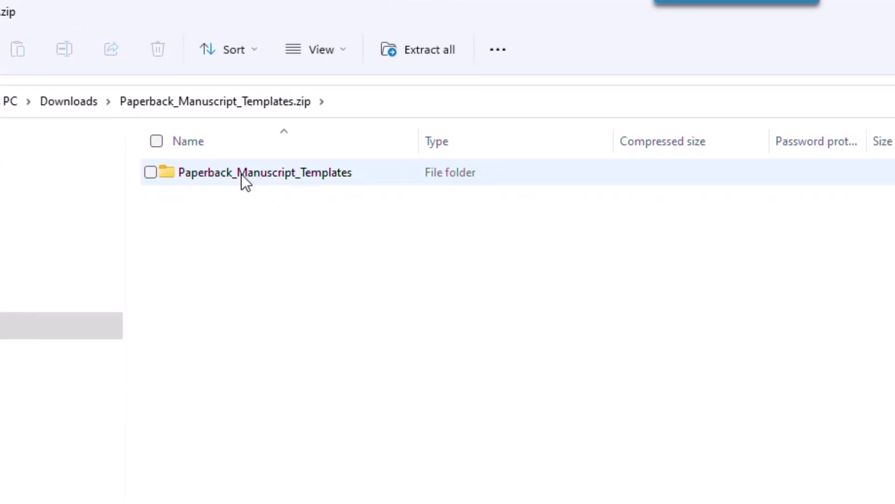
double_click(241, 174)
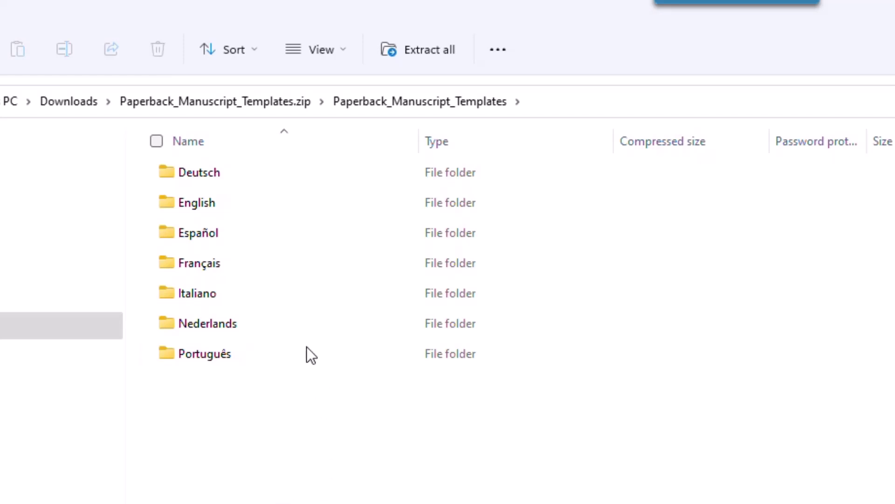
right_click(193, 201)
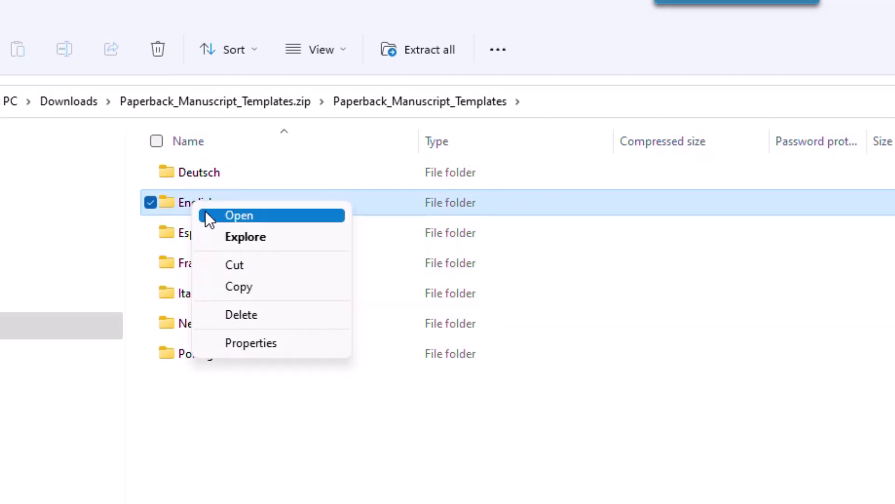
click(250, 286)
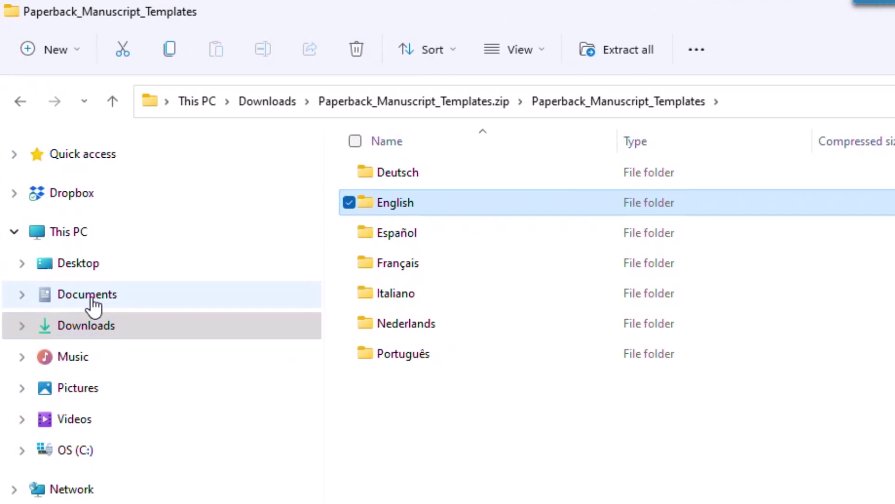
Create and open a new 'Book Publishing' folder under Documents.
click(94, 305)
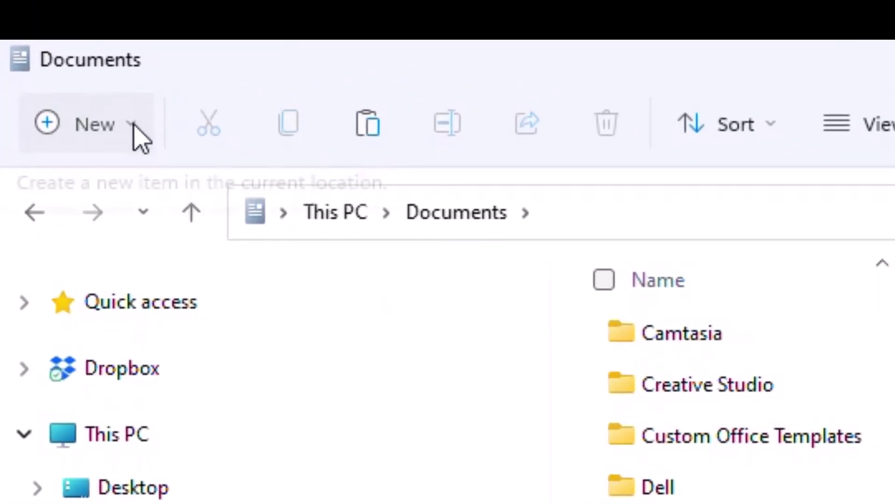
click(129, 126)
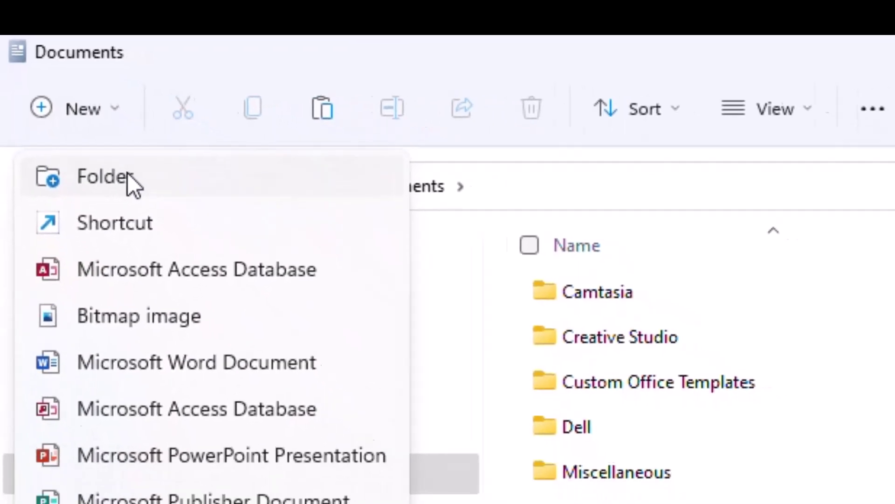
click(146, 201)
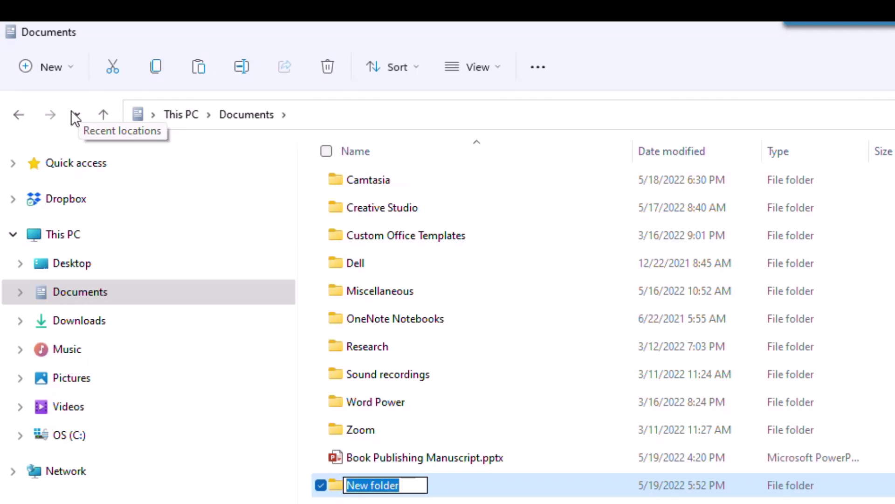
text(Book Publishing)
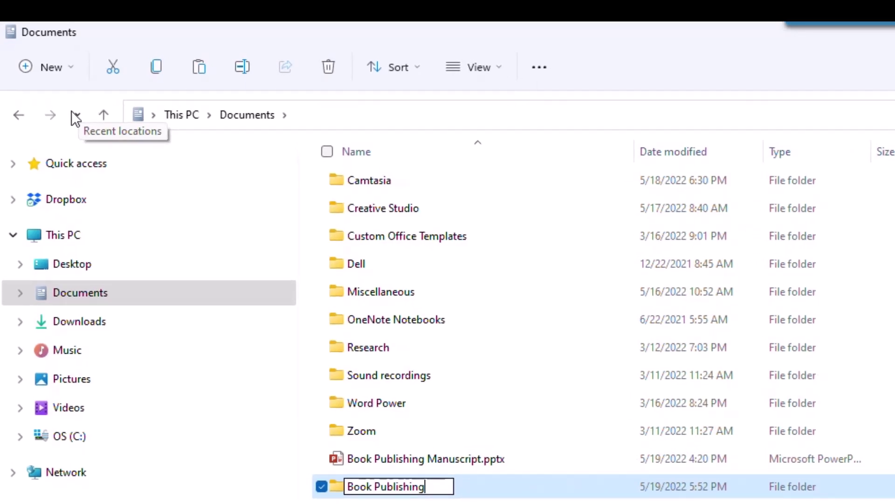
key(Return)
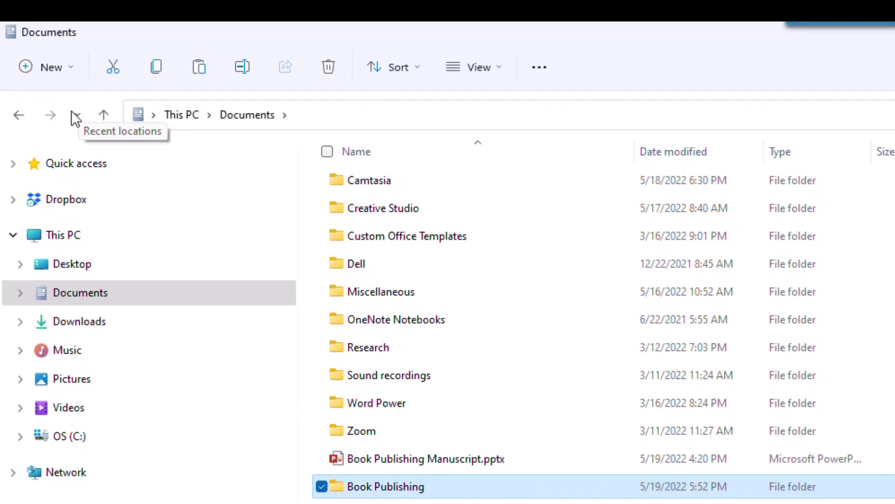
key(Return)
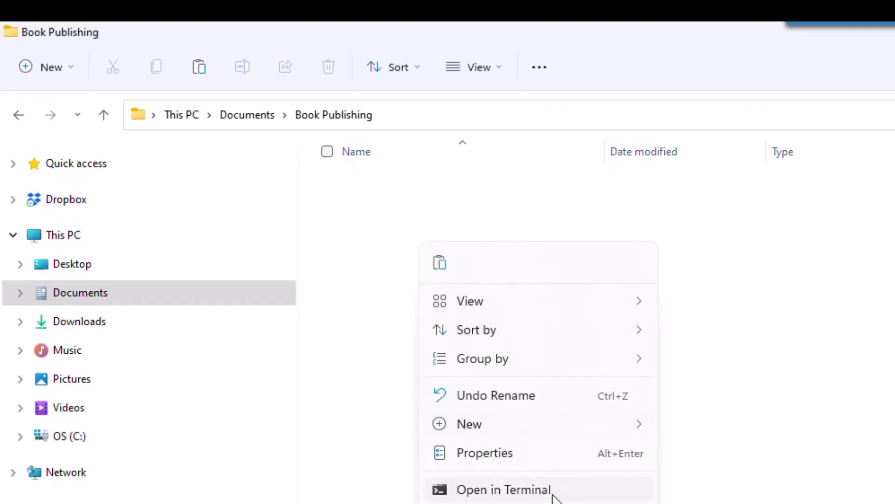
Paste the copied English templates folder into Book Publishing via the context menu.
click(509, 426)
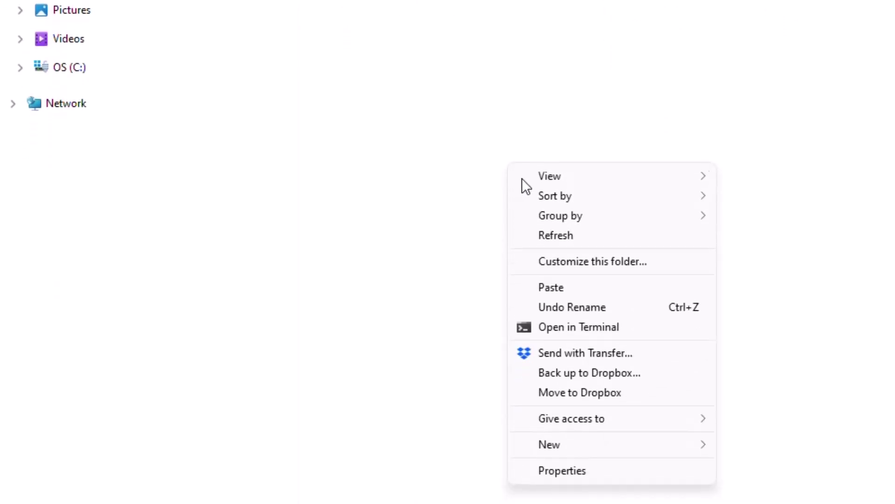
click(567, 289)
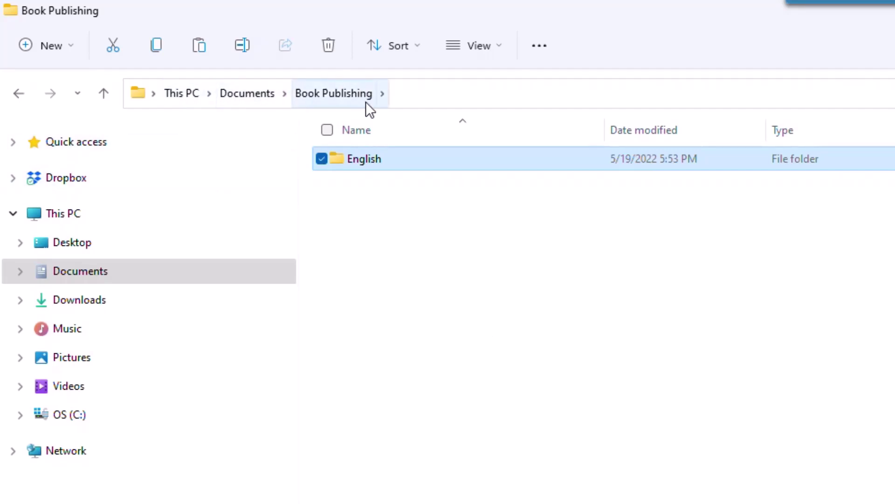
Open the English folder to list the trim-size templates, 5 x 8 in to 8.5 x 11 in.
double_click(366, 157)
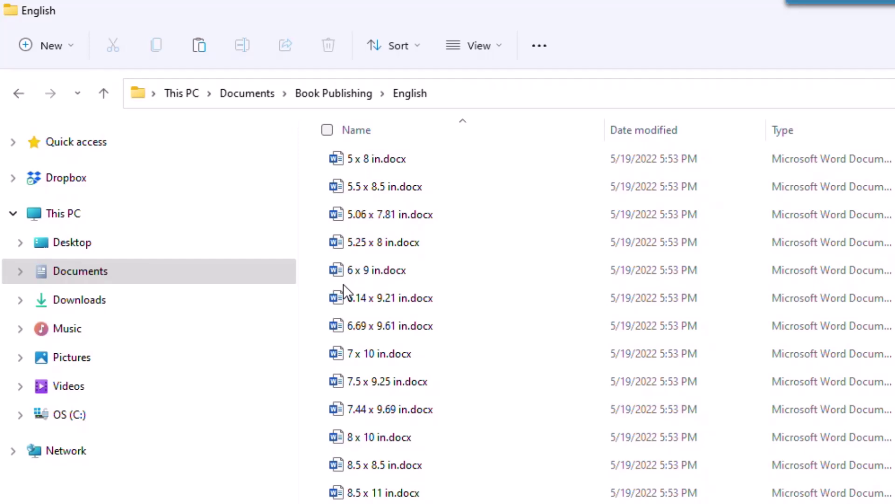
Copy '6 x 9 in.docx' and go back up to the Book Publishing folder.
right_click(364, 270)
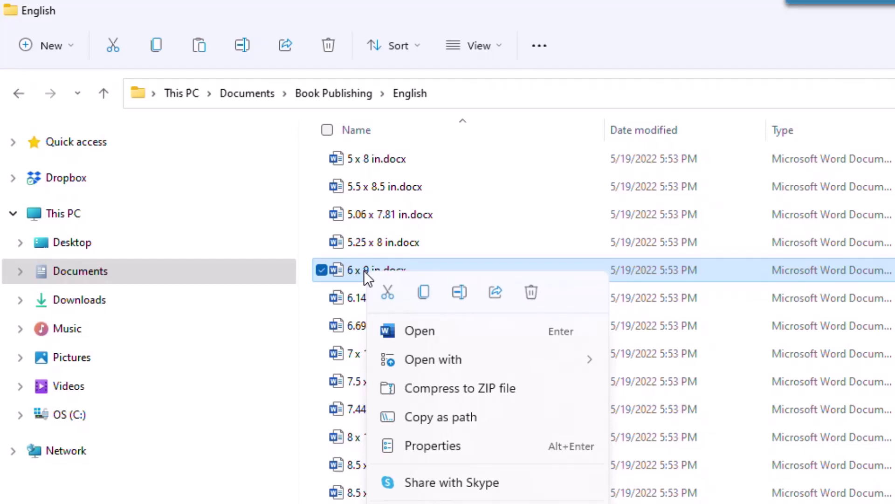
click(425, 294)
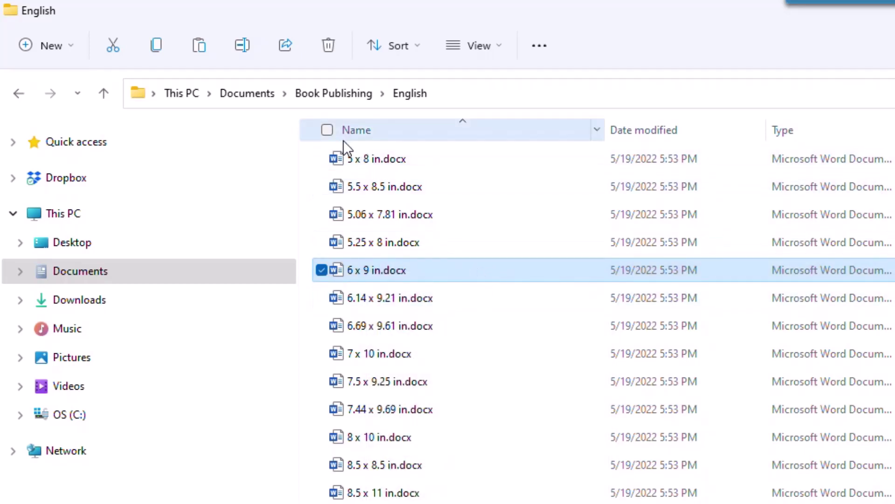
click(328, 91)
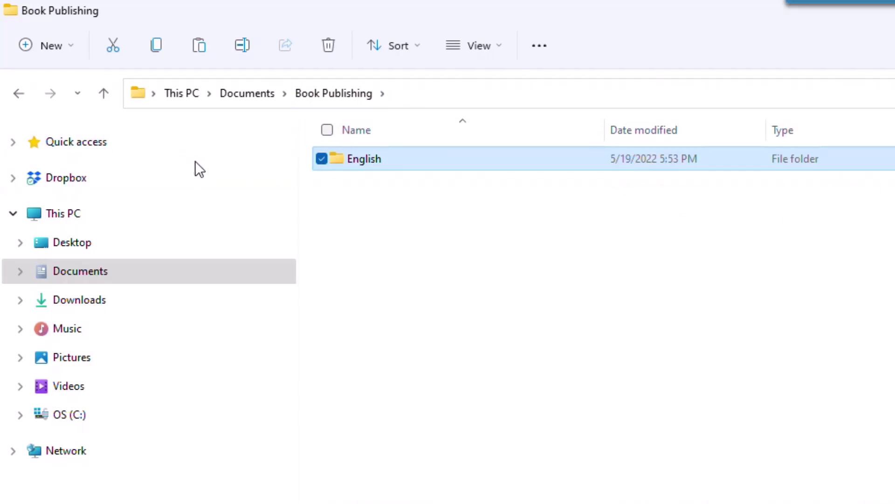
Create and open a new 'The Fox and The Hen' folder in Book Publishing.
click(71, 47)
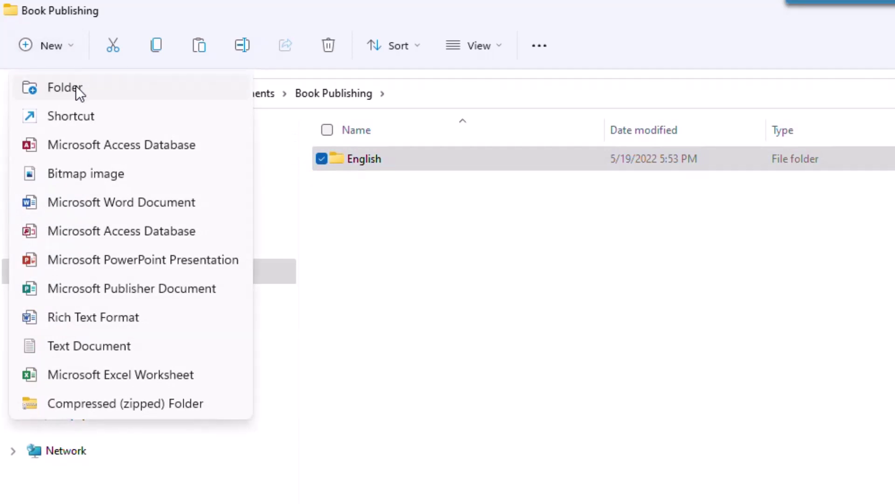
click(75, 86)
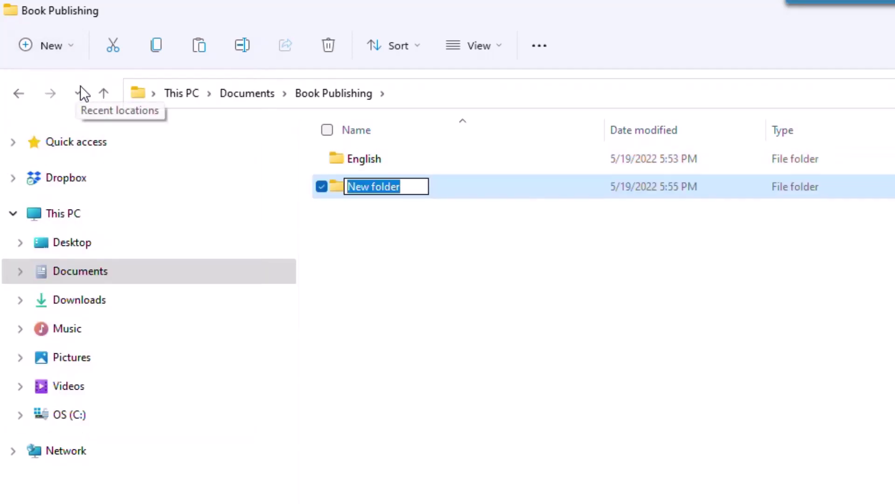
text(The )
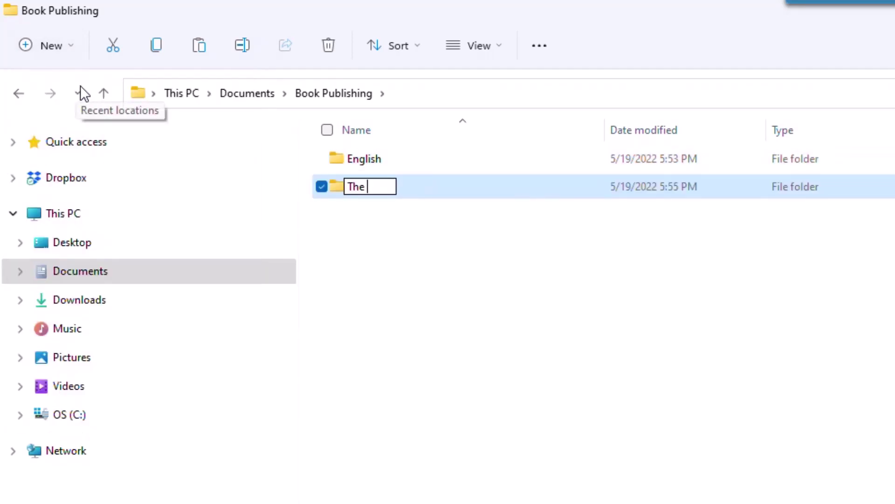
text(Fox and )
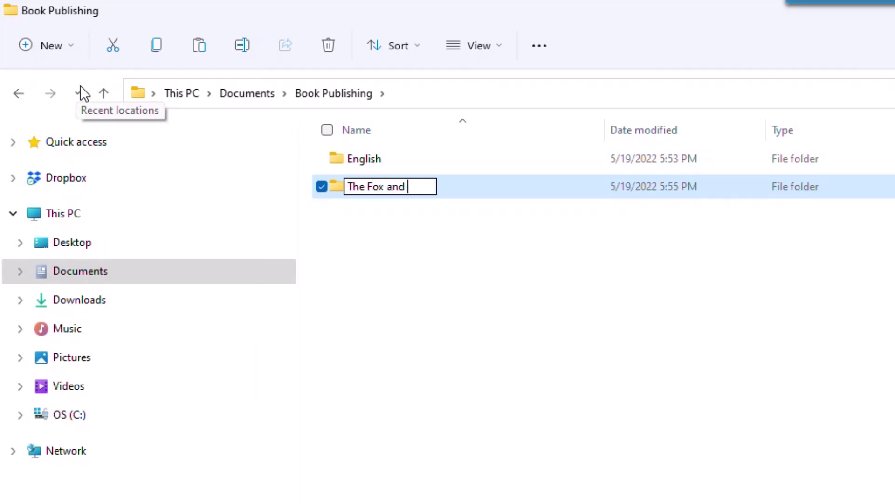
text(The Hen)
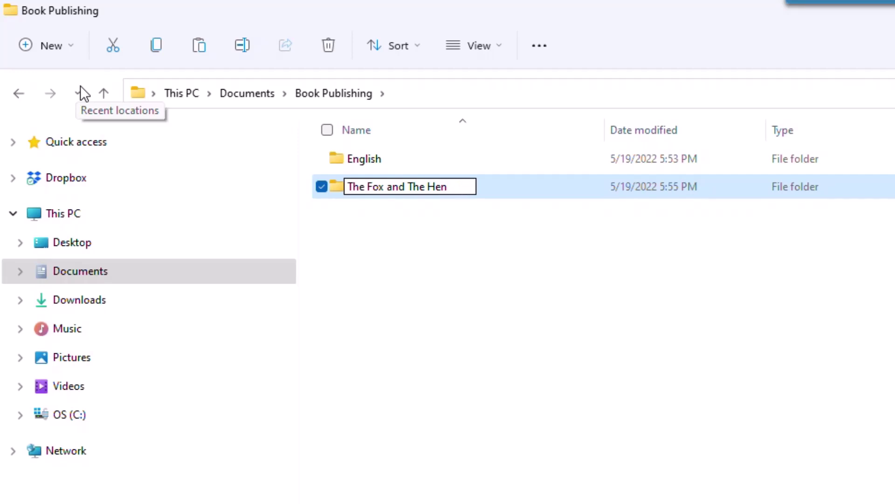
key(Return)
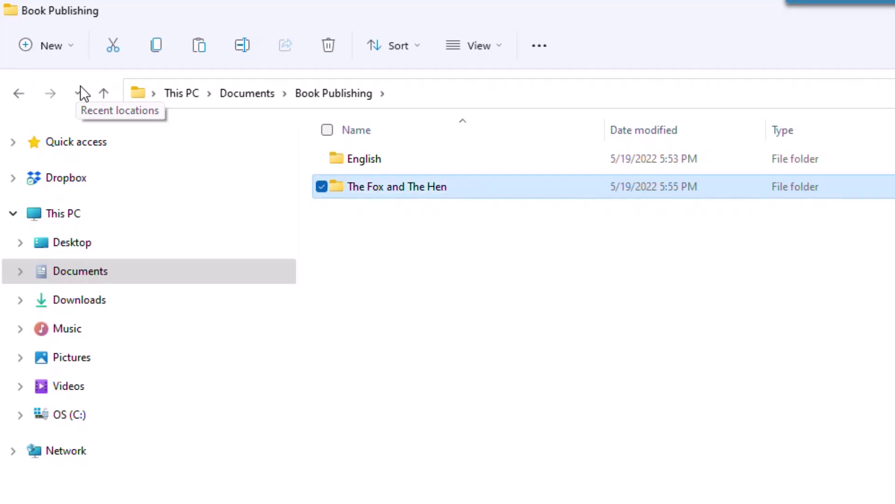
key(Return)
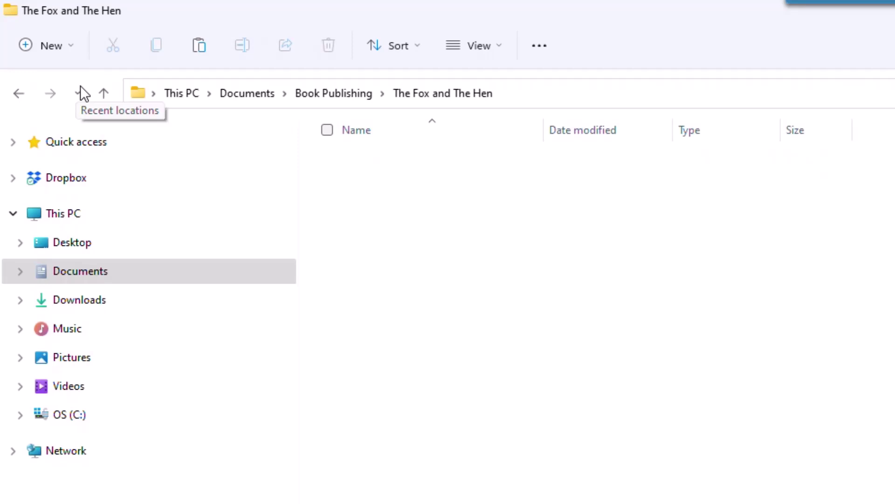
Paste '6 x 9 in.docx' into The Fox and The Hen with Ctrl+V and begin renaming it.
key(ctrl+v)
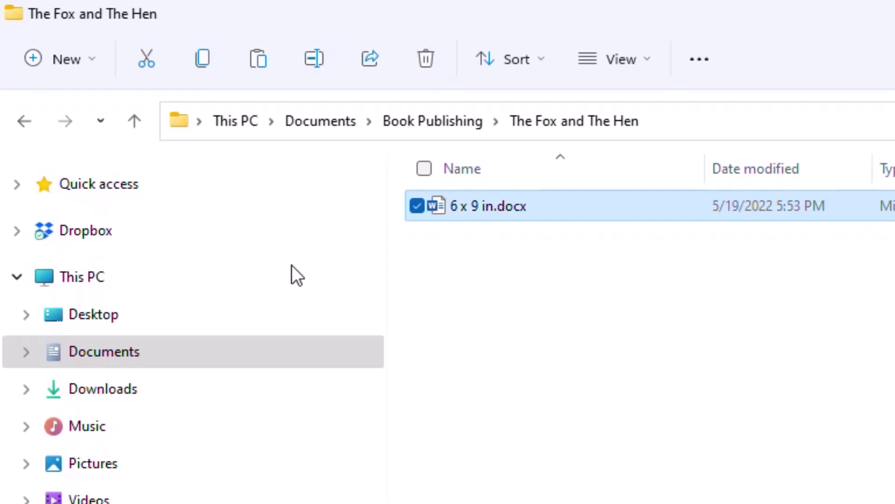
click(483, 210)
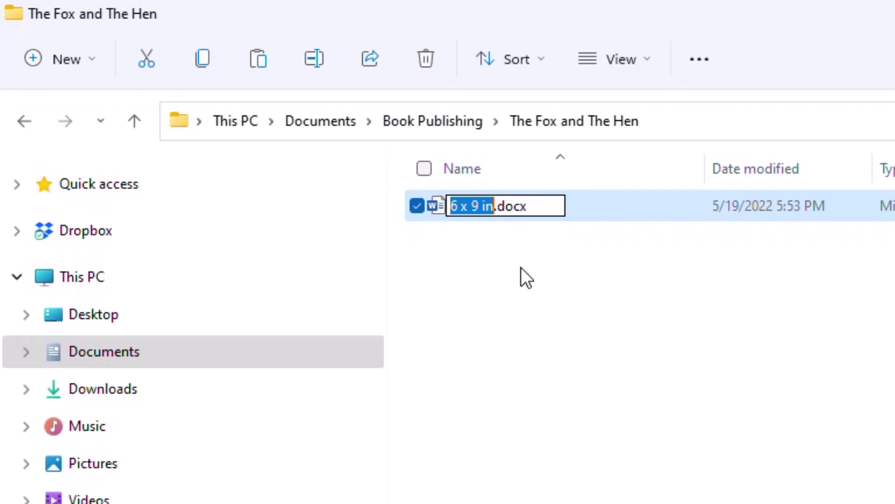
Append 'The Fox and the Hen' after '6 x 9 in' in the template's file name.
click(494, 207)
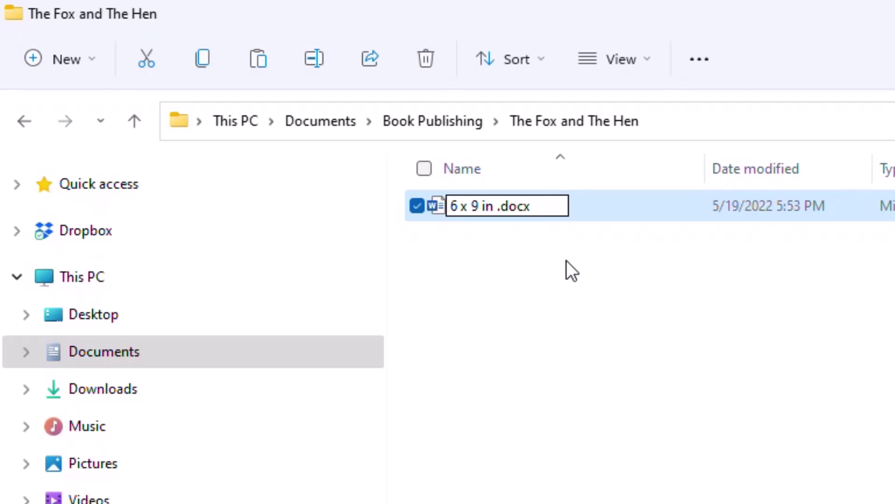
text(The Fox an)
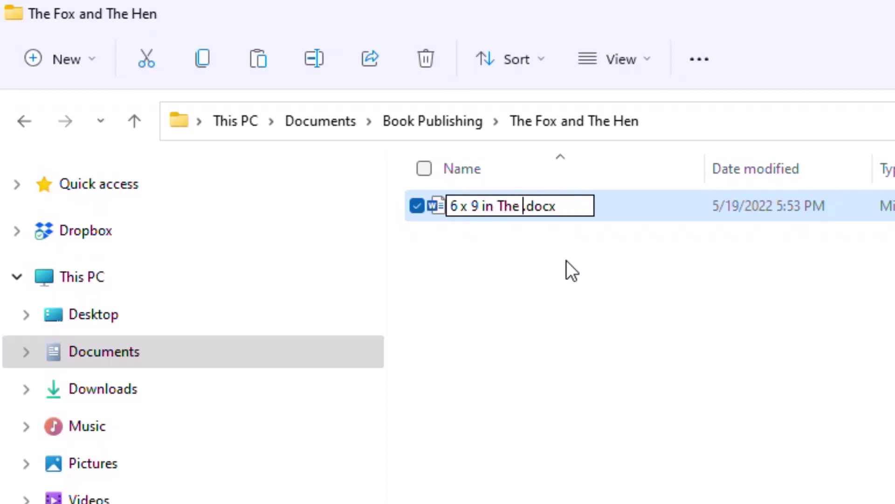
text(d the Hen)
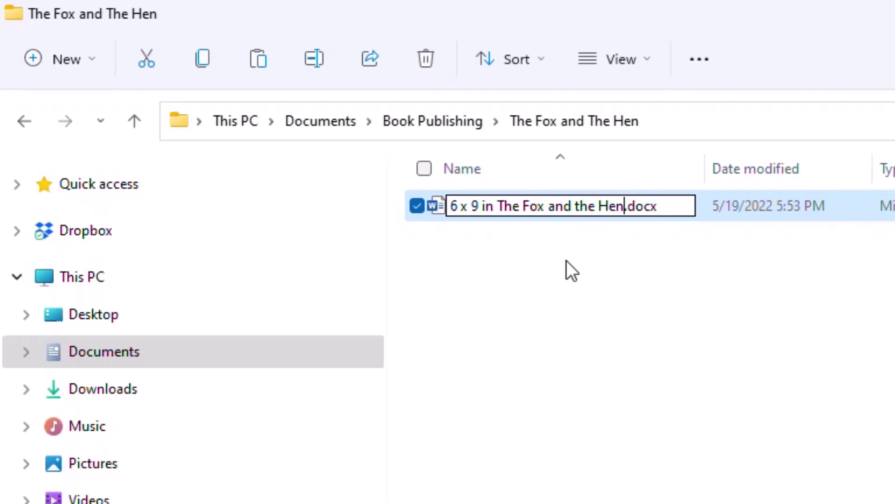
key(Return)
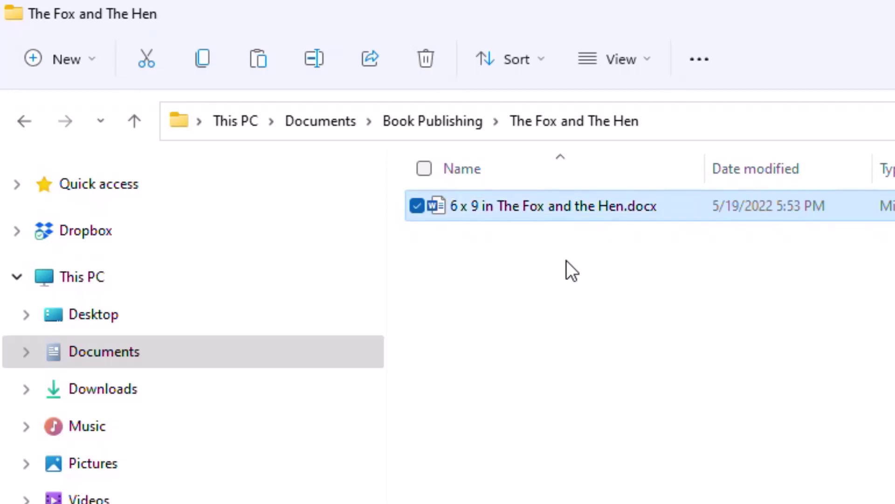